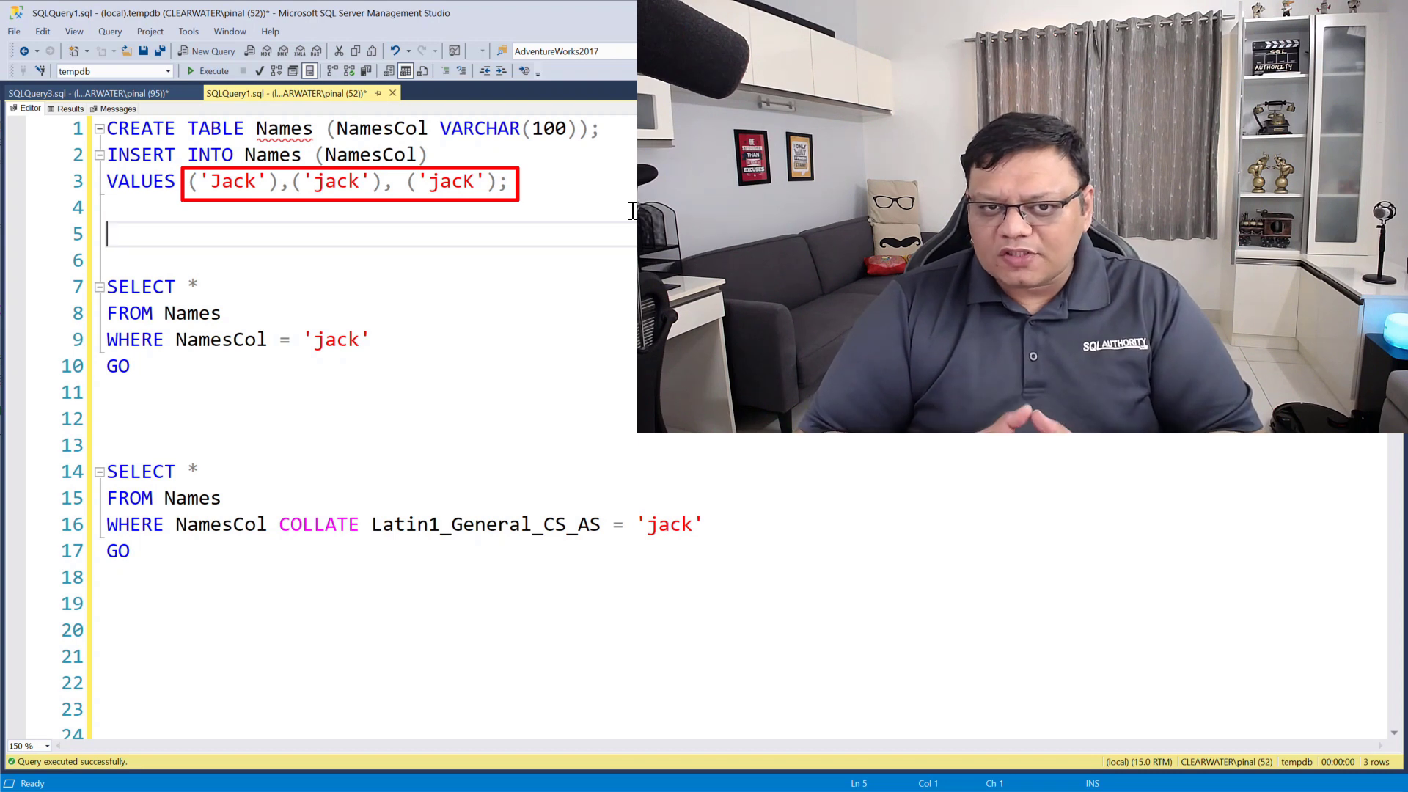
- Run the plain WHERE NamesCol = 'jack' query on lines 6–10, returning Jack, jack and jacK
{"action": "left_click_drag", "start_coordinate": [173, 370], "coordinate": [67, 275]}
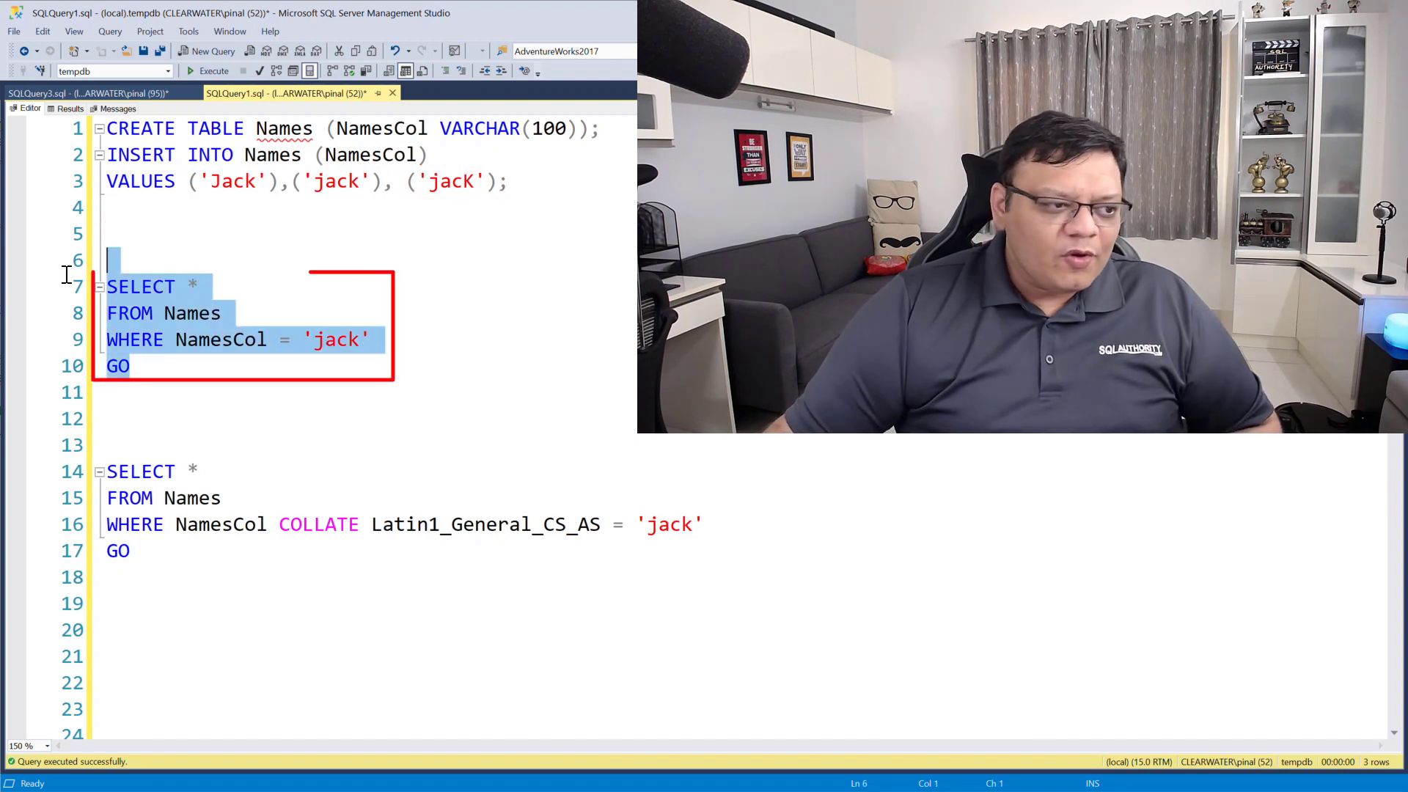
{"action": "left_click", "coordinate": [189, 71]}
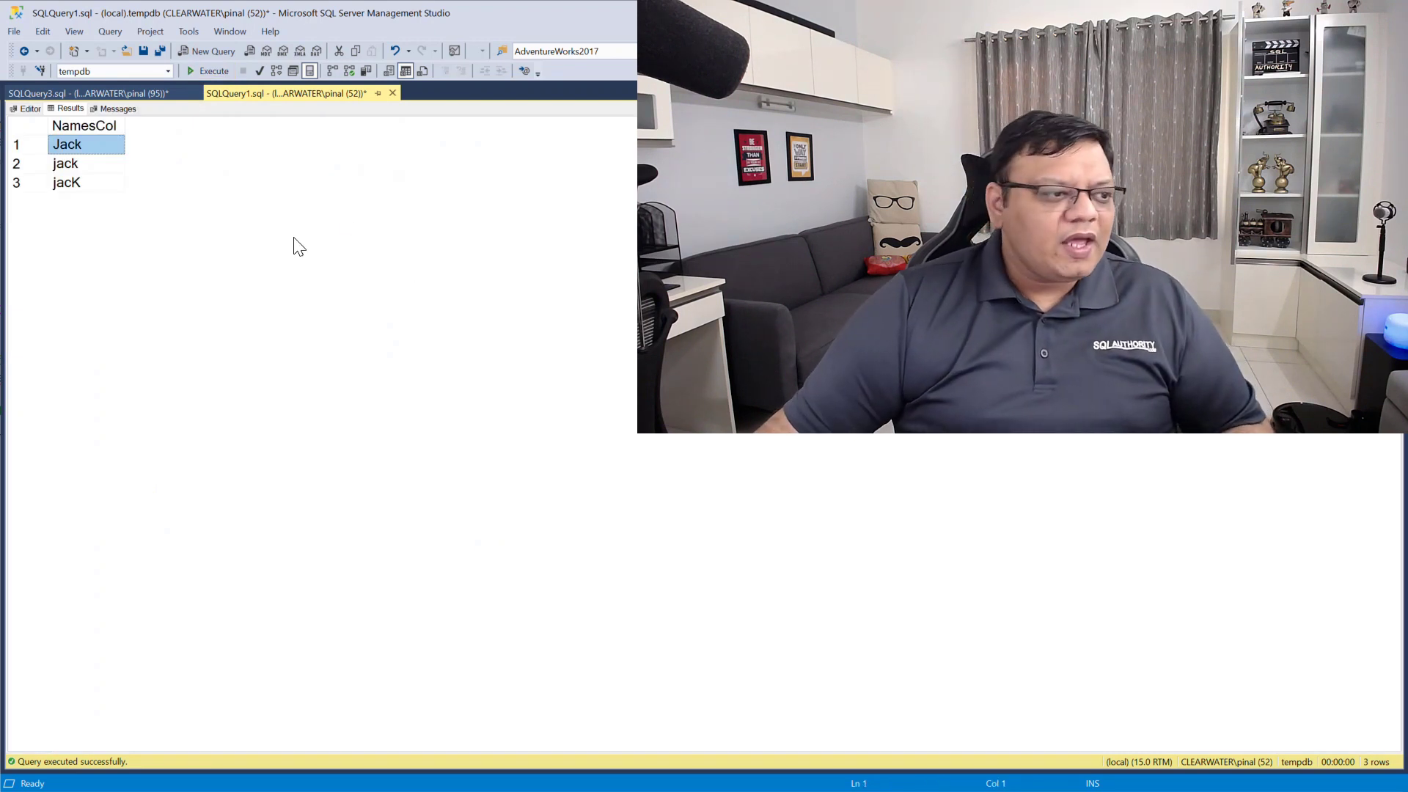
{"action": "left_click", "coordinate": [27, 107]}
- Highlight the 'jack' search value and the COLLATE Latin1_General_CS_AS clause in the script
{"action": "left_click", "coordinate": [345, 368]}
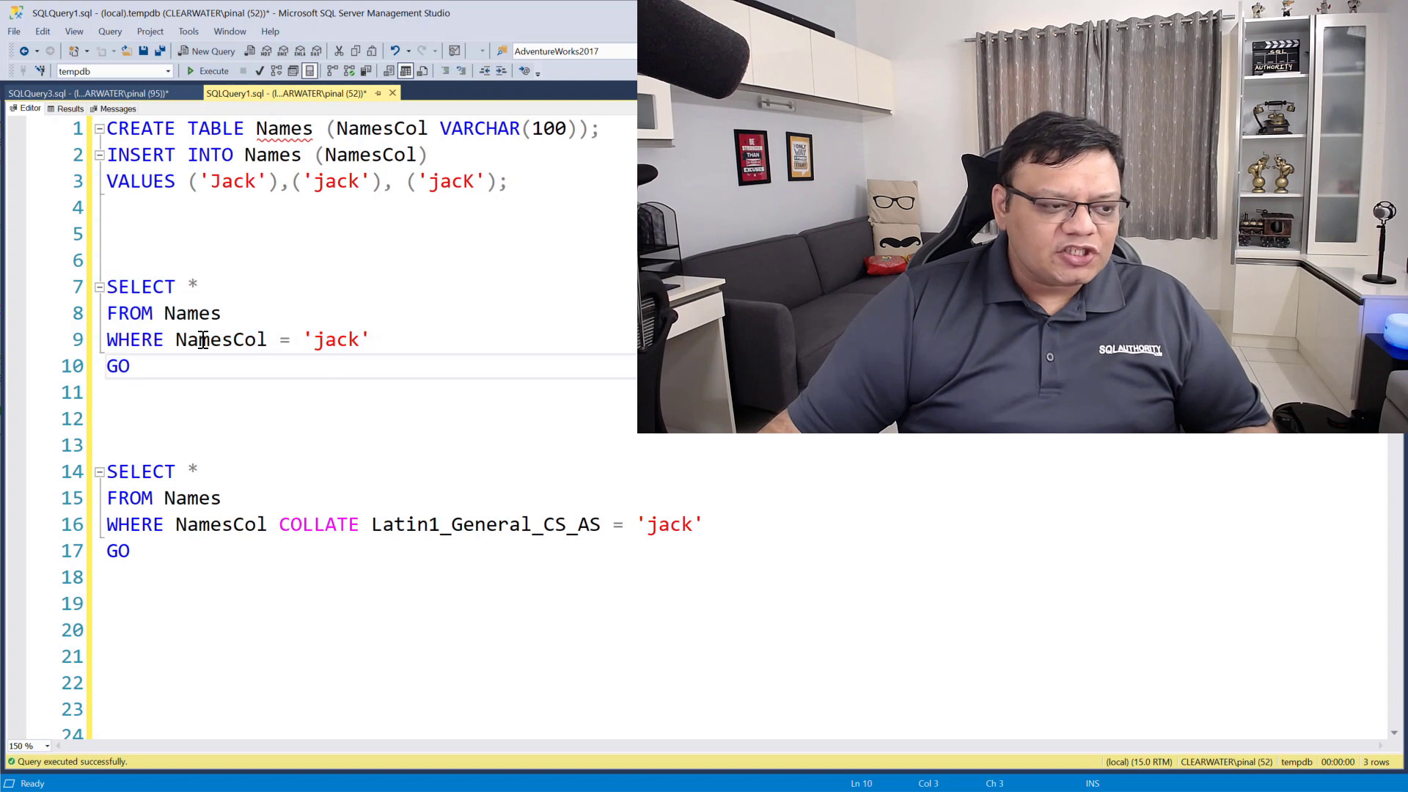
{"action": "left_click_drag", "start_coordinate": [314, 344], "coordinate": [374, 345]}
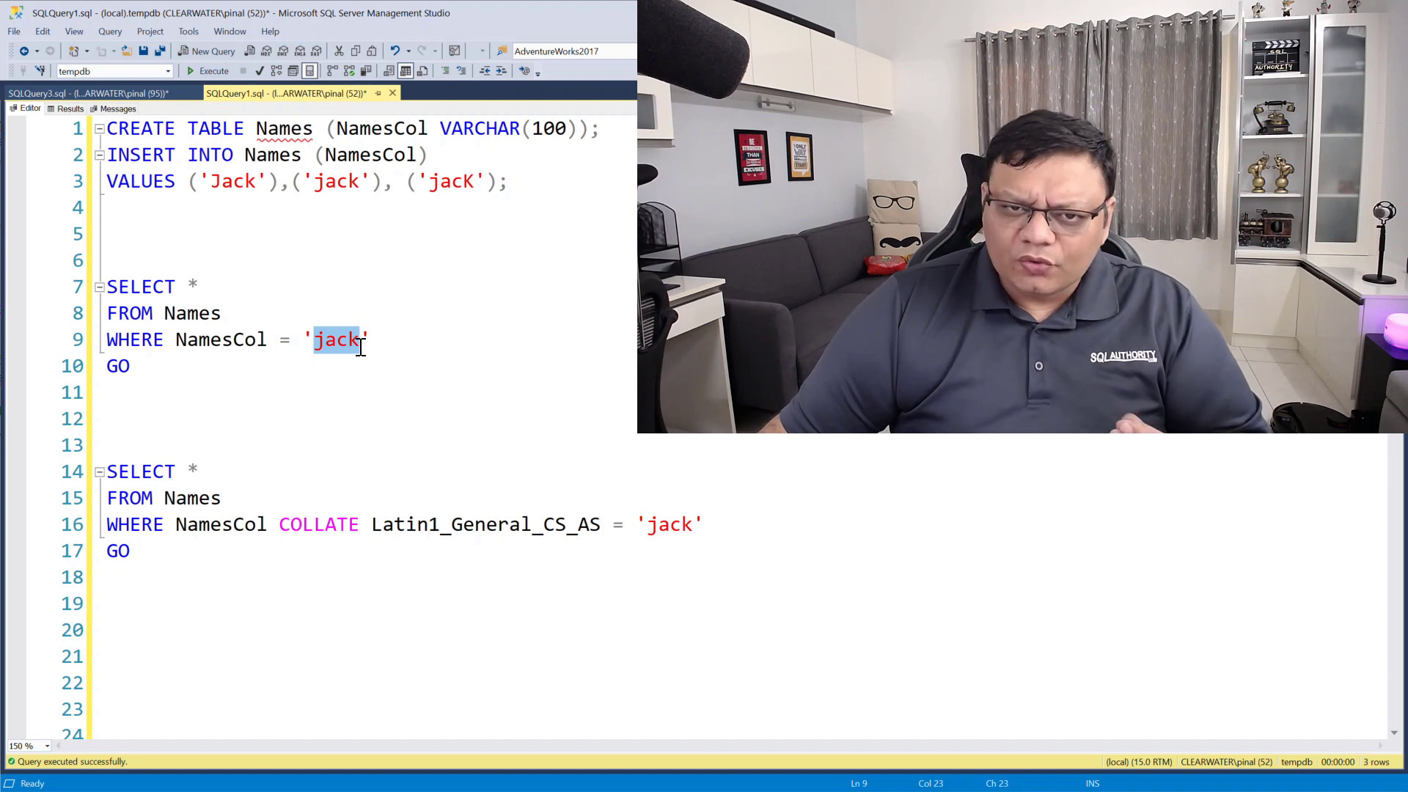
{"action": "left_click_drag", "start_coordinate": [279, 525], "coordinate": [523, 519]}
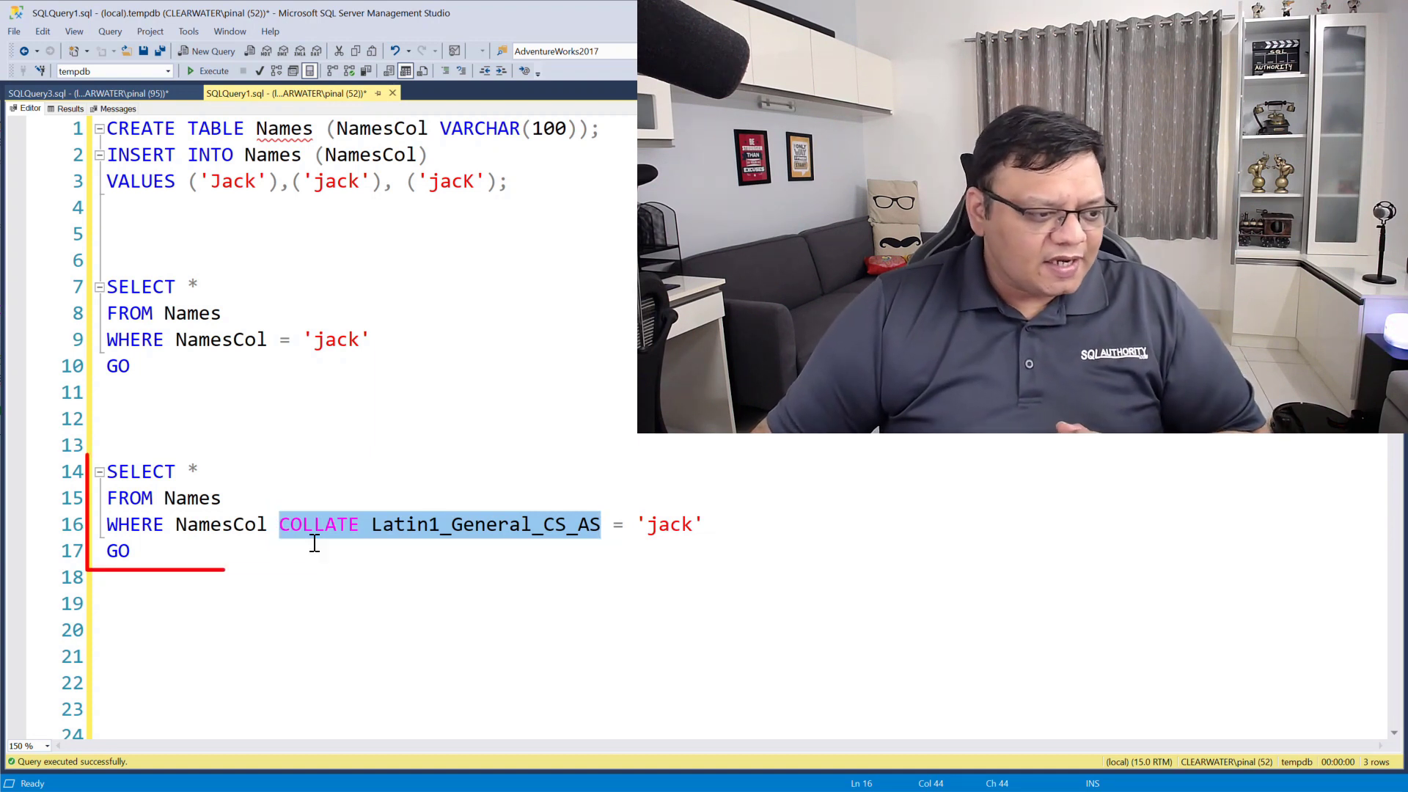
- Run the case-sensitive query on lines 14–17, which returns only 'jack'
{"action": "left_click_drag", "start_coordinate": [315, 551], "coordinate": [63, 470]}
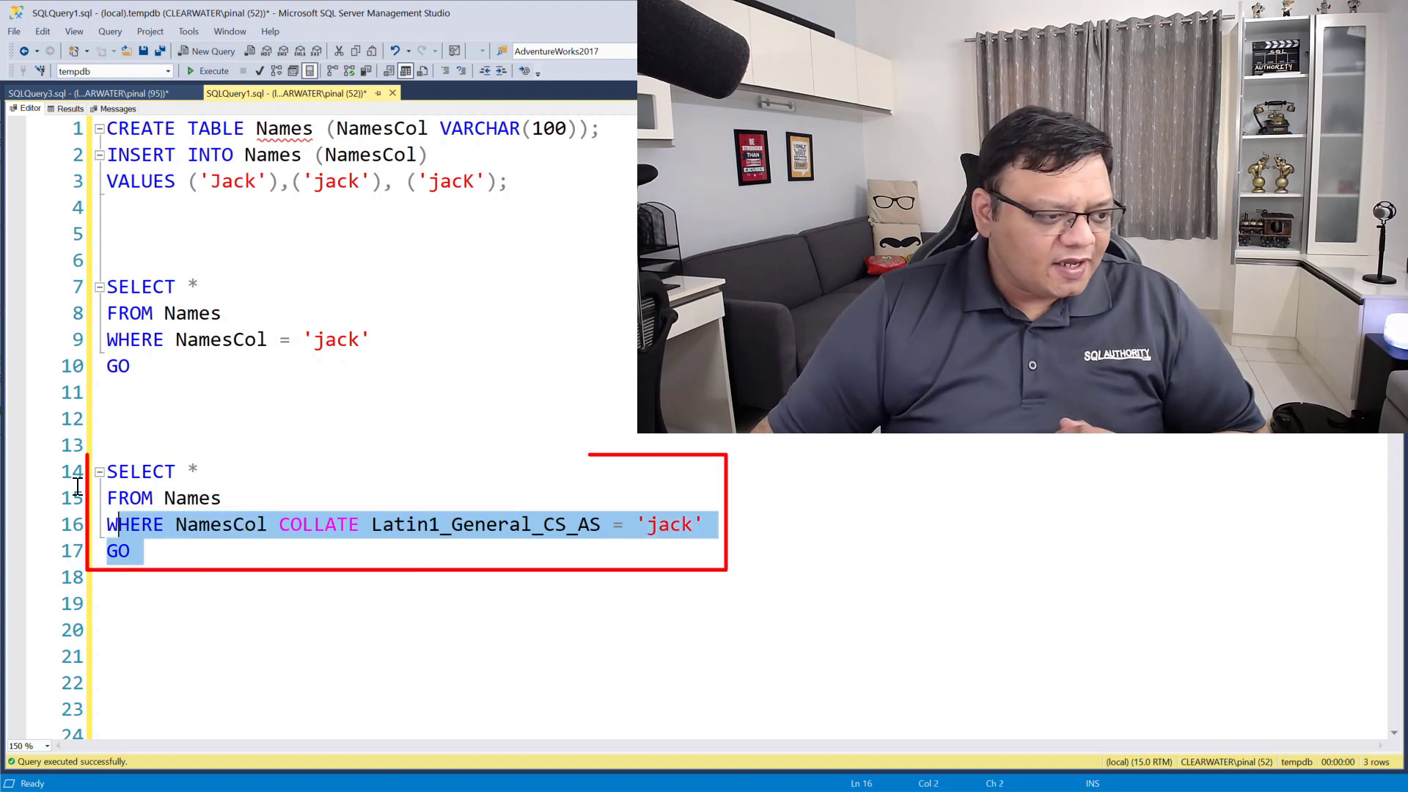
{"action": "left_click", "coordinate": [211, 73]}
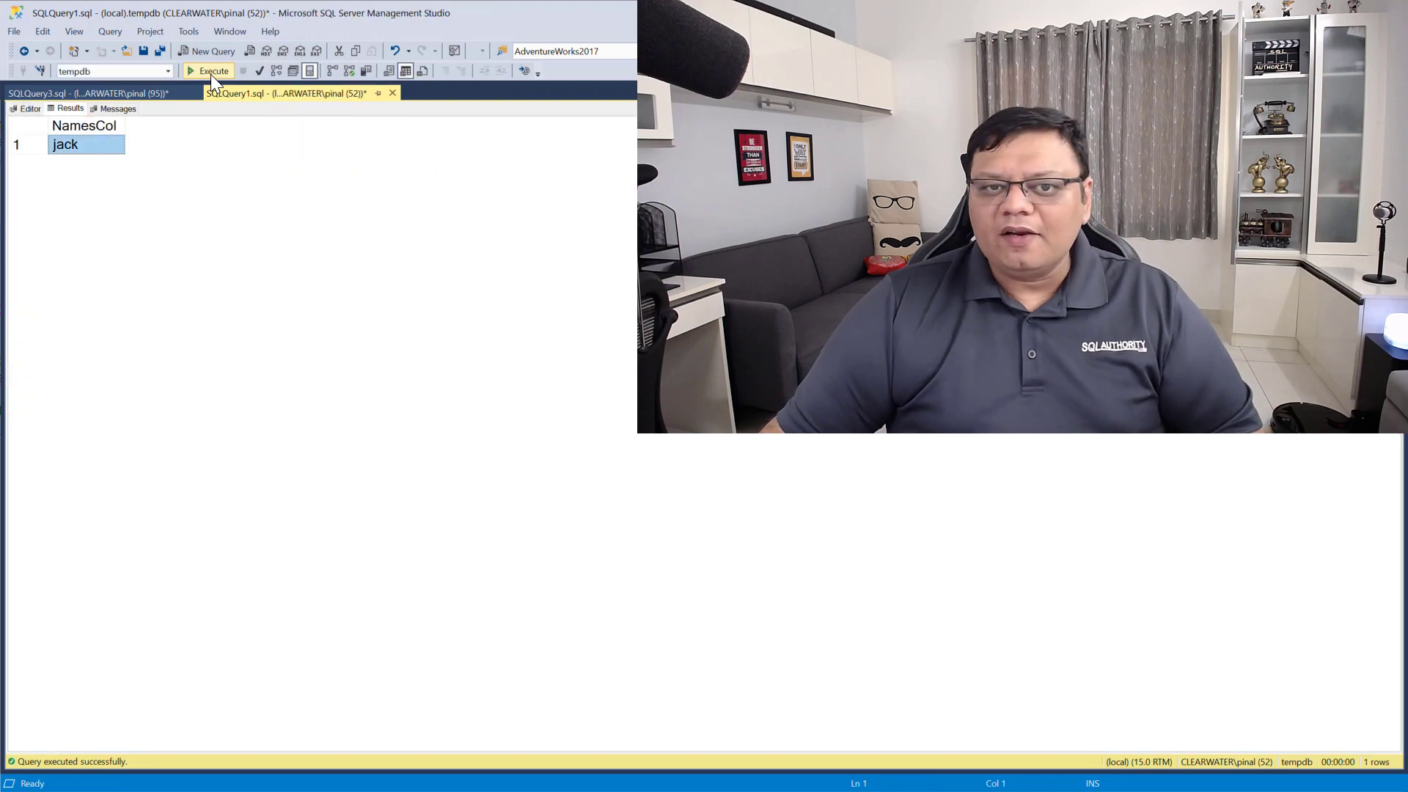
{"action": "left_click", "coordinate": [29, 109]}
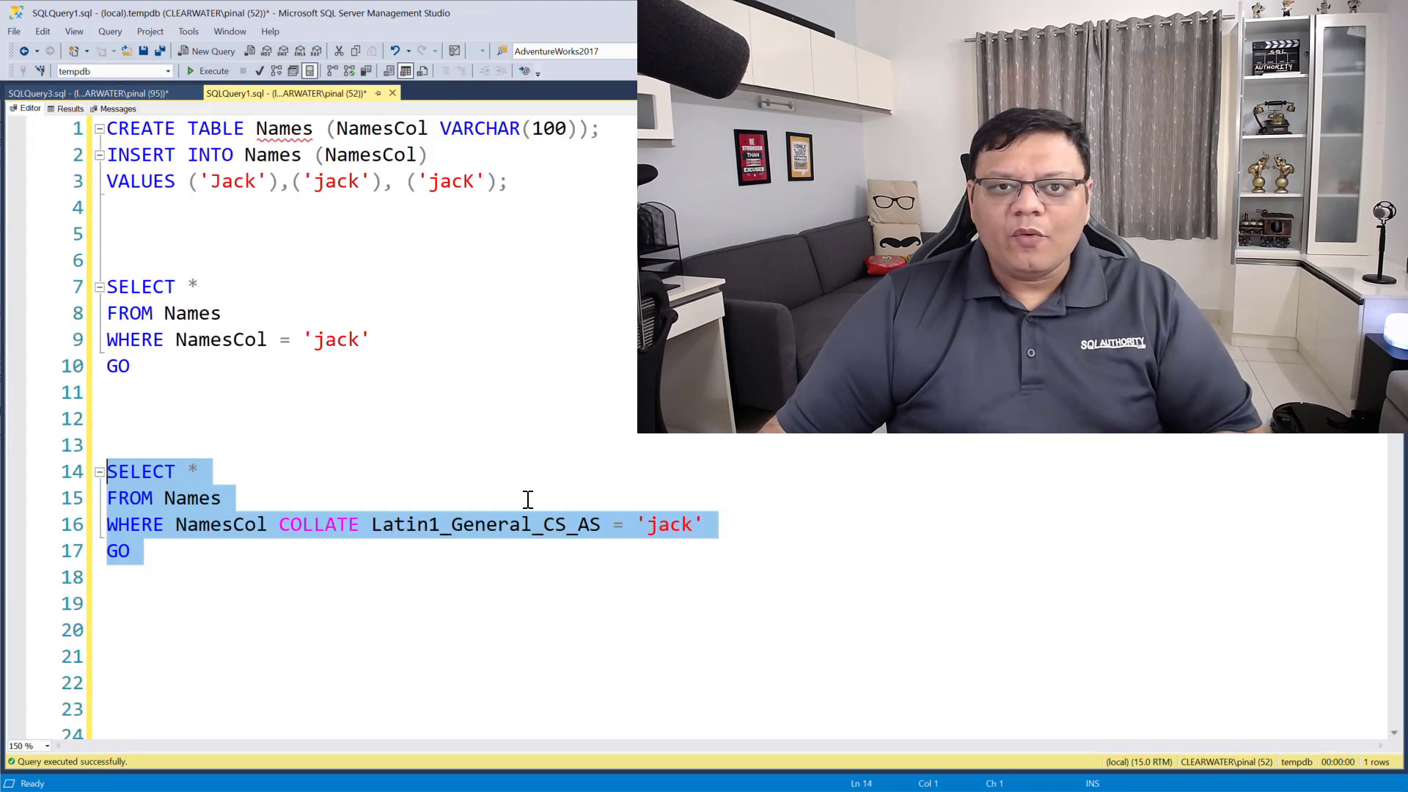
- Place the cursor on blank line 18 below the queries for the collation notes
{"action": "left_click", "coordinate": [556, 580]}
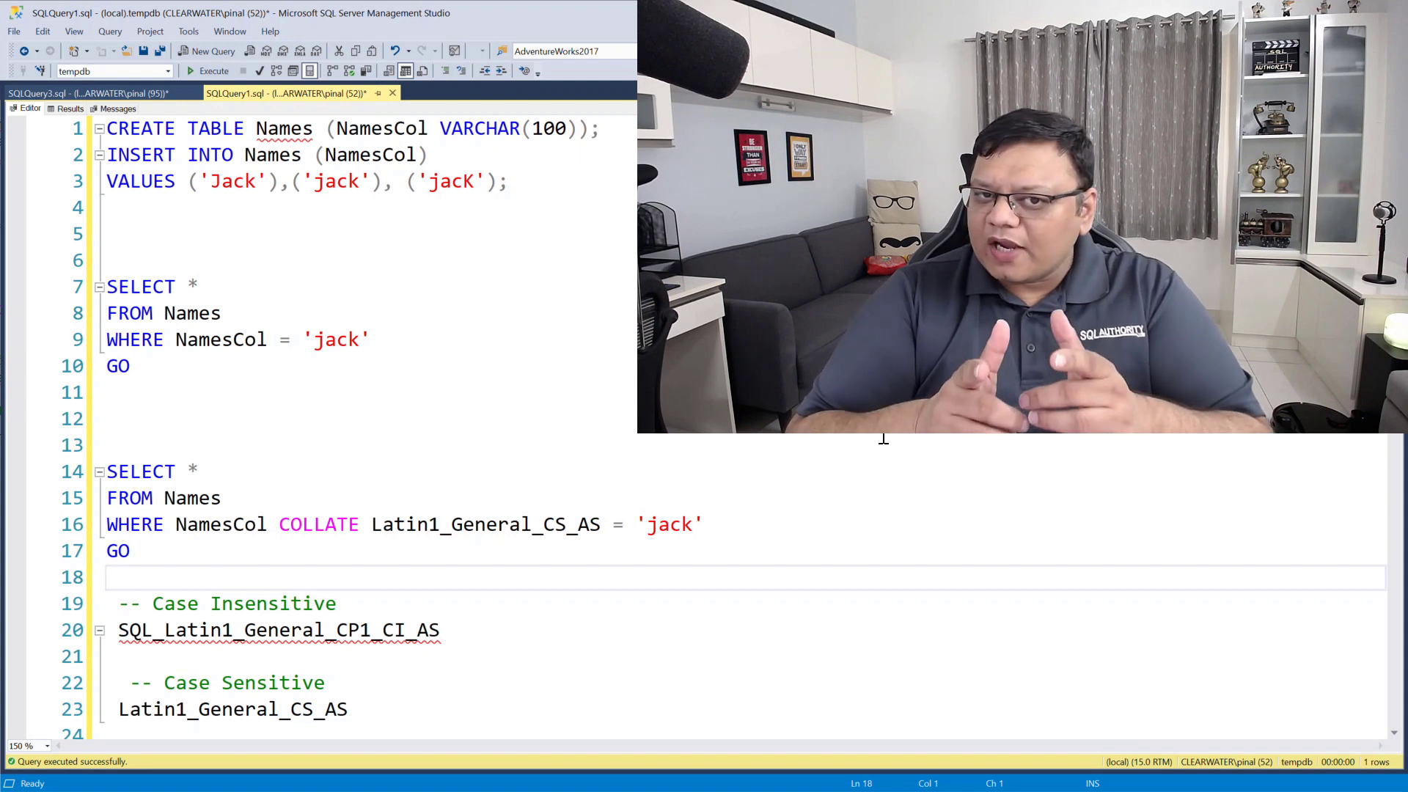